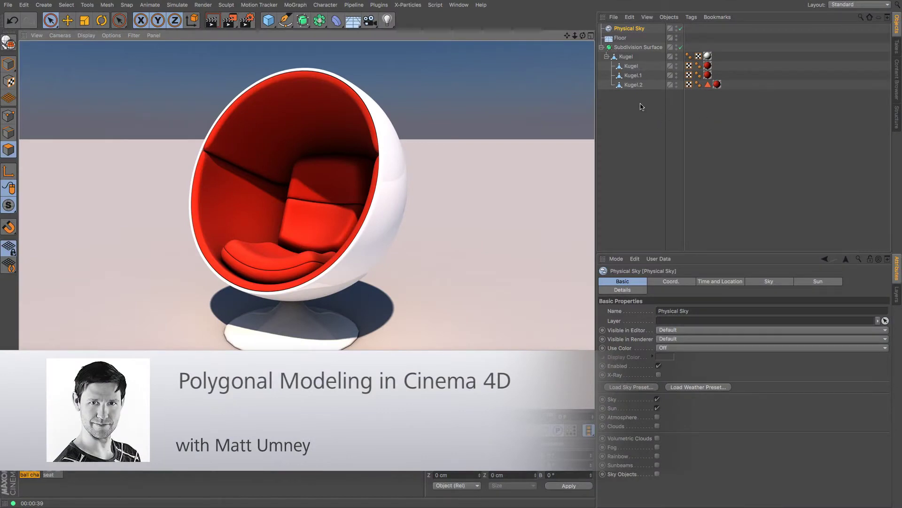
Step: Select the Kugel, Kugel.1 and Kugel.2 objects and dolly the view toward the ball chair
click(637, 131)
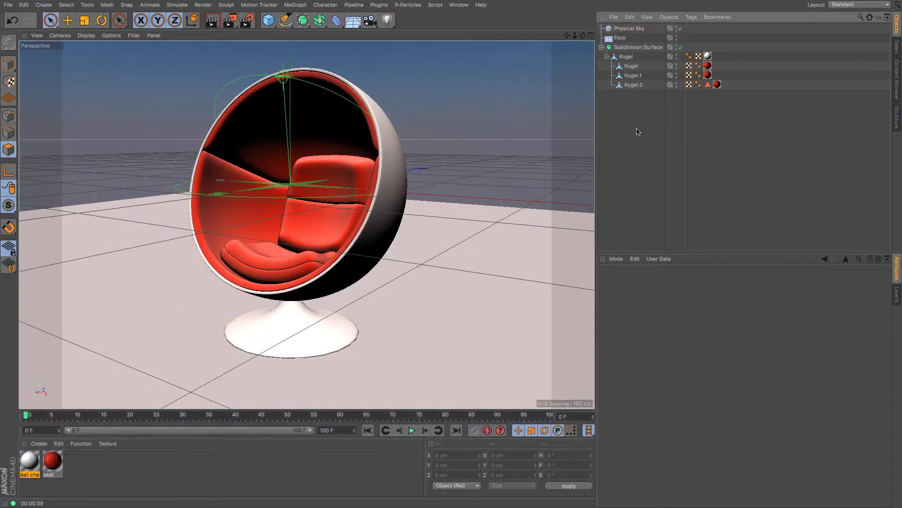
click(633, 87)
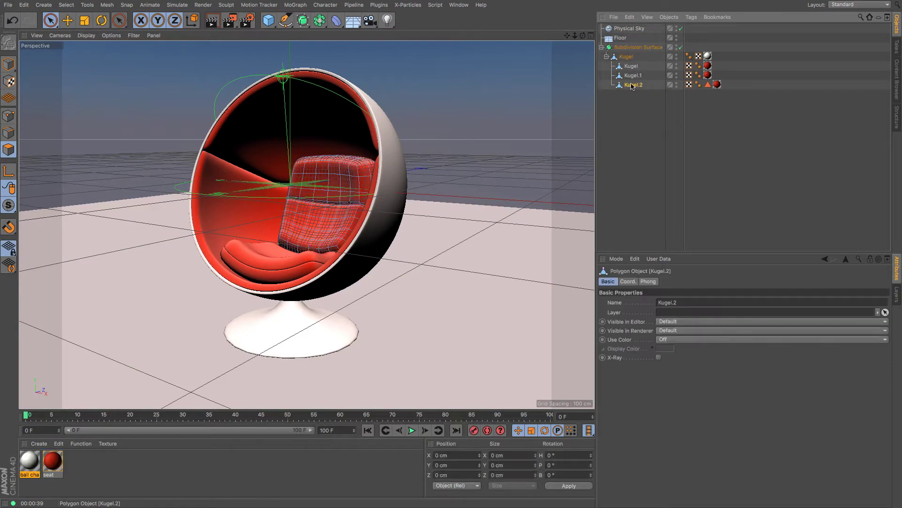
ctrl+click(632, 76)
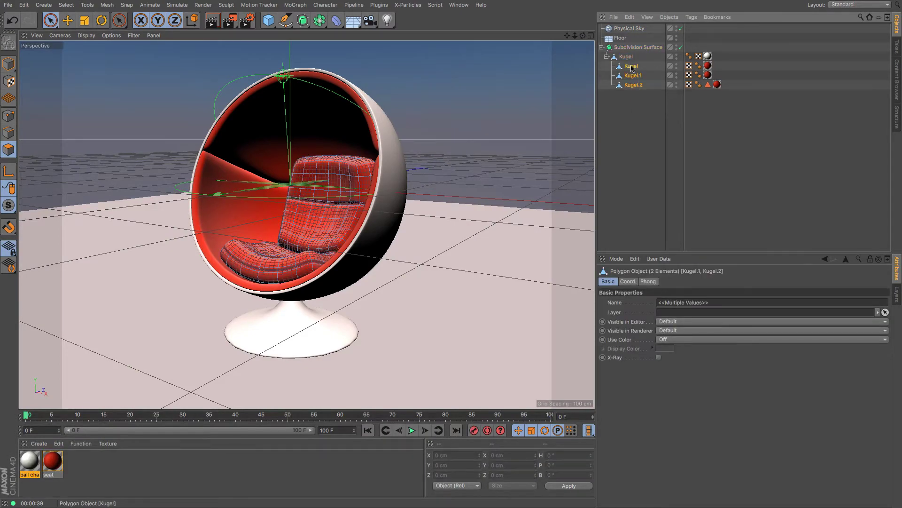
ctrl+click(631, 66)
mouse_move(575, 36)
mouse_down()
mouse_move(615, 36)
mouse_move(575, 37)
mouse_up()
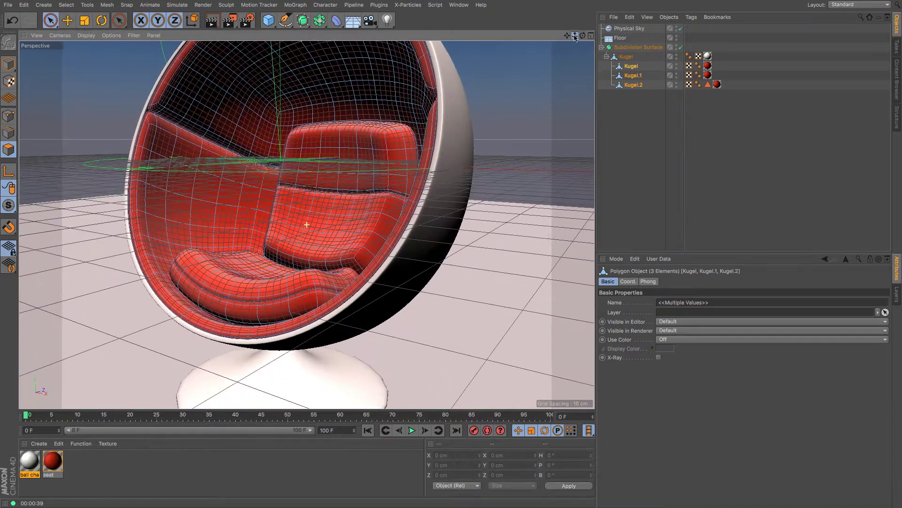
click(626, 57)
shift+click(633, 85)
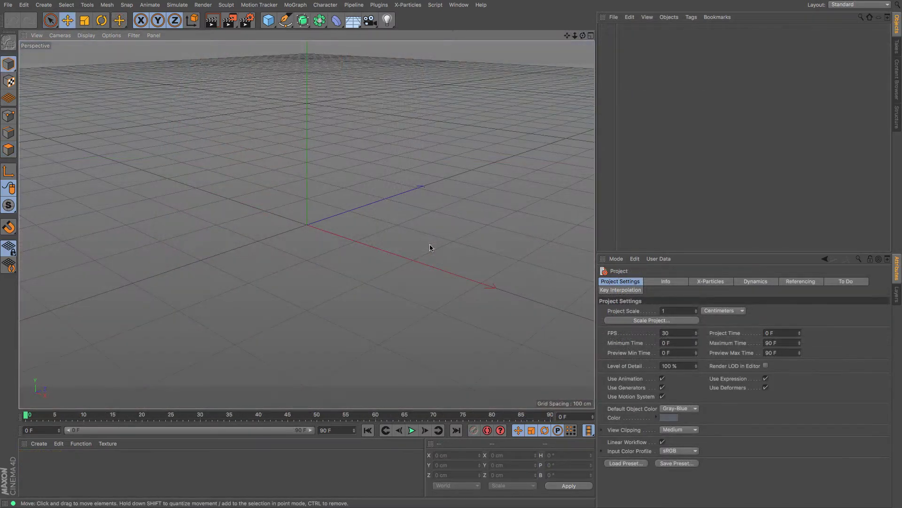
Step: Add a cube, make it editable, and nudge its left face slightly outward
click(268, 21)
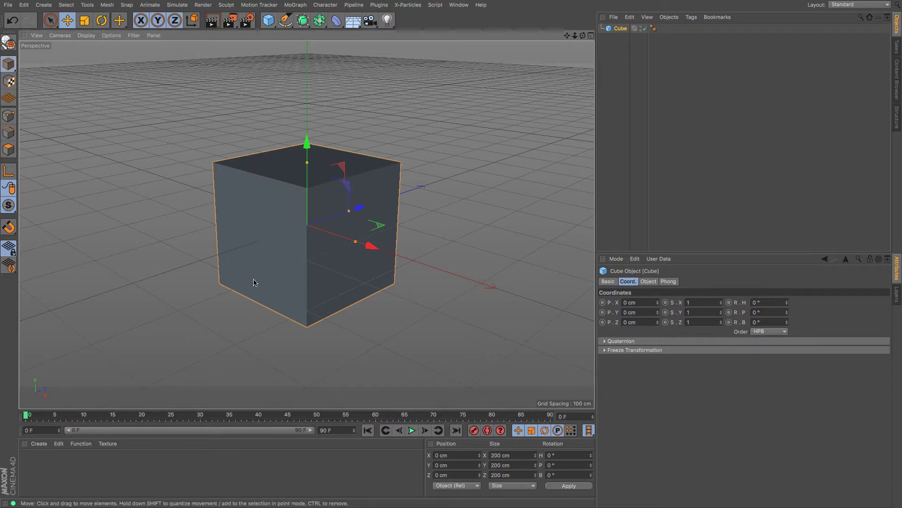
click(7, 43)
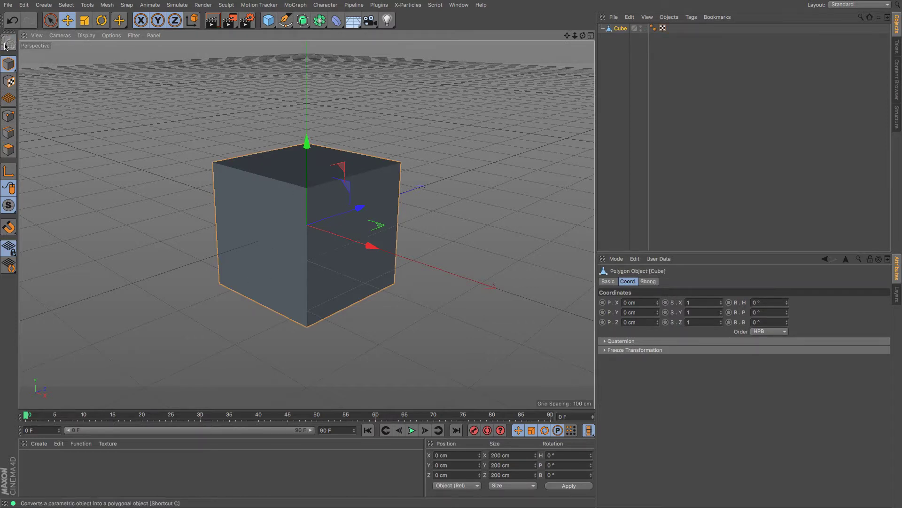
click(9, 149)
click(252, 217)
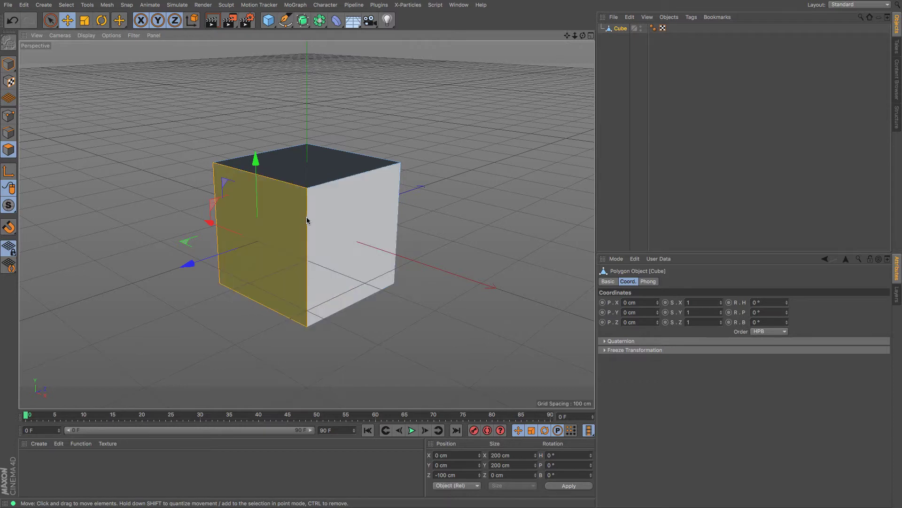
drag(218, 276, 199, 266)
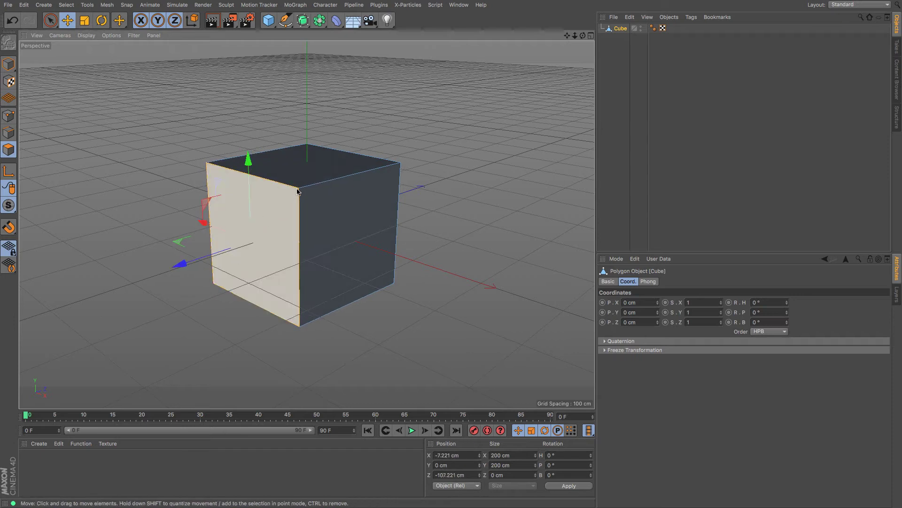
Step: Try Edge mode by selecting four of the cube's left and front edges, then deselecting them
click(10, 116)
click(8, 153)
click(9, 133)
click(226, 182)
click(254, 175)
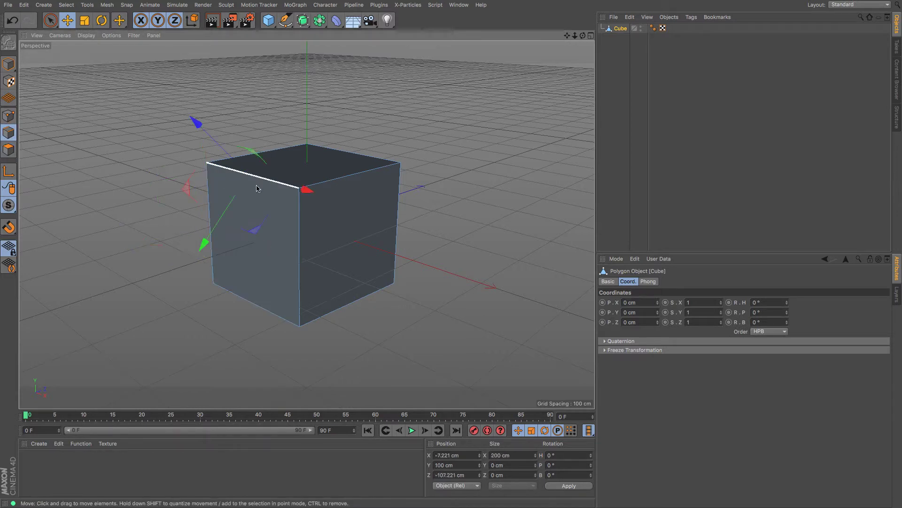
click(298, 220)
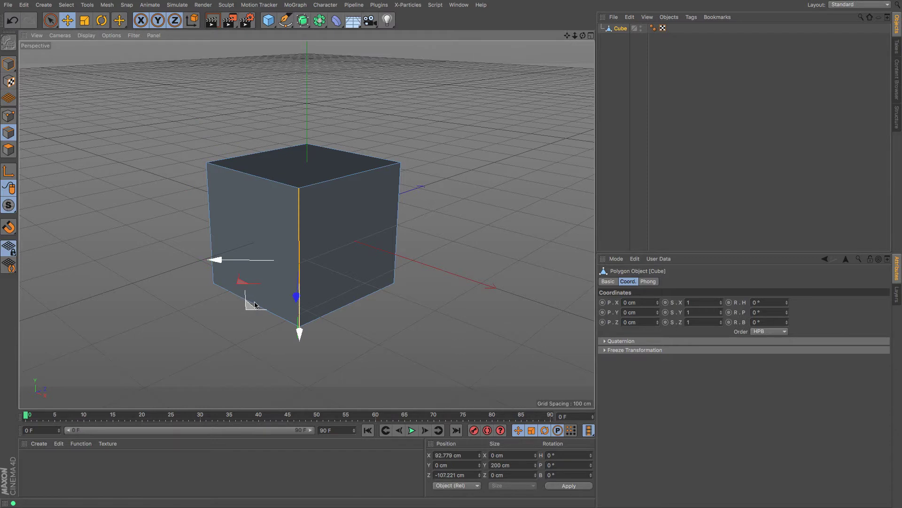
click(254, 304)
click(190, 263)
Step: Select the cube's corner points in Points mode and orbit around the cube
click(10, 119)
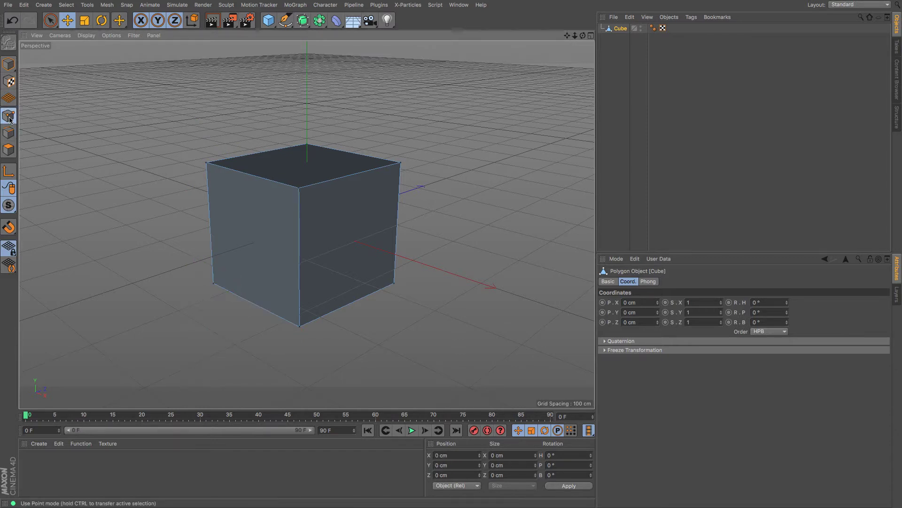
click(207, 163)
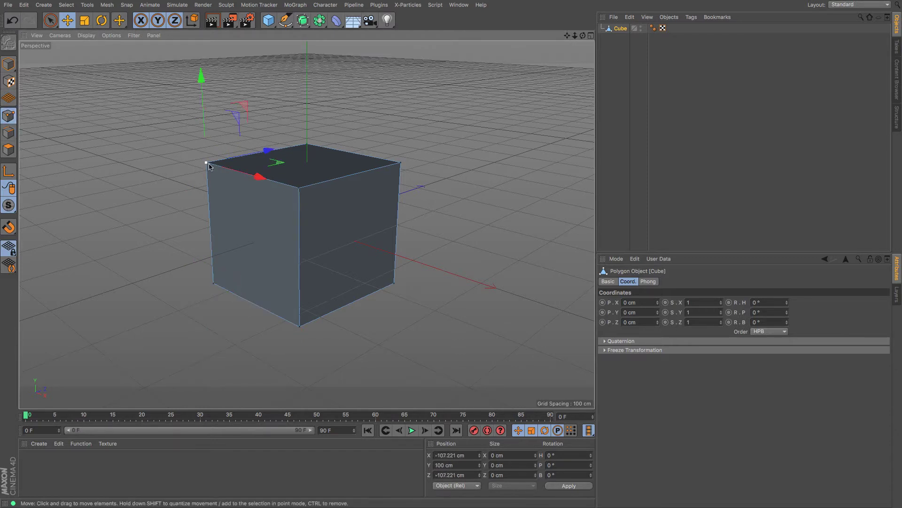
click(299, 188)
click(299, 326)
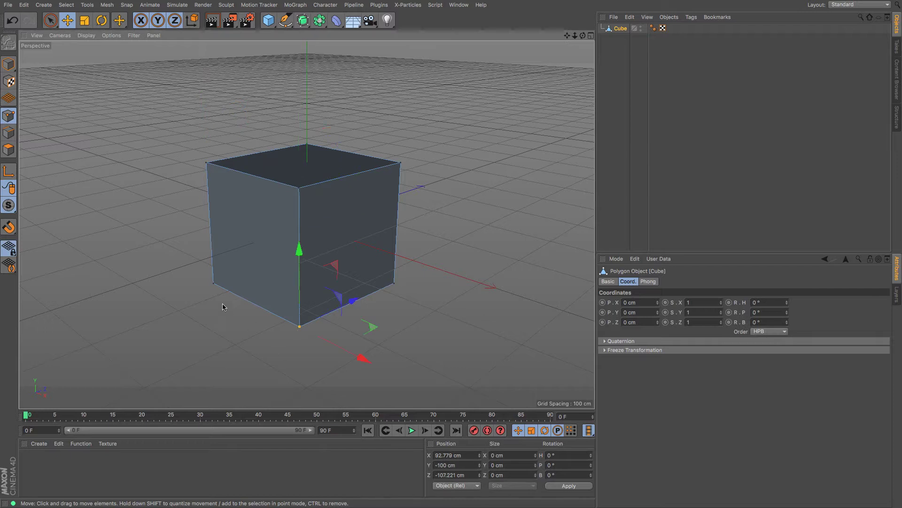
click(213, 284)
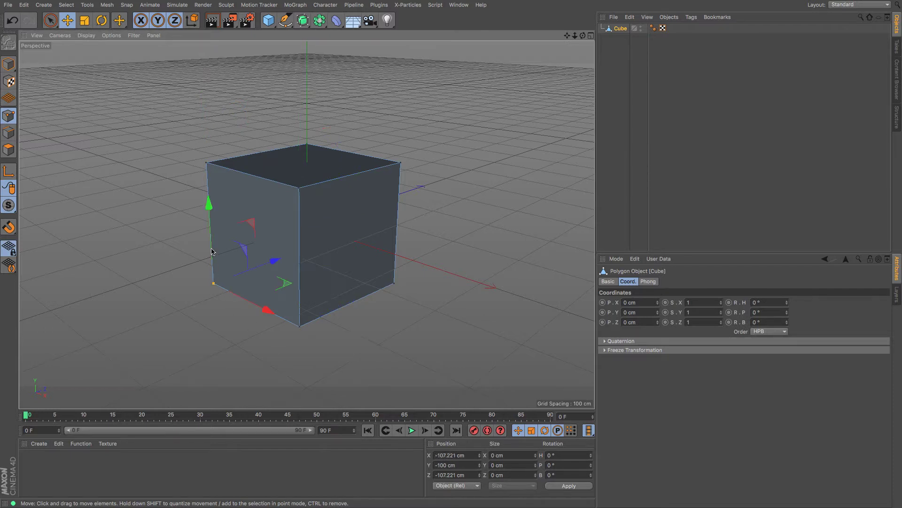
click(299, 188)
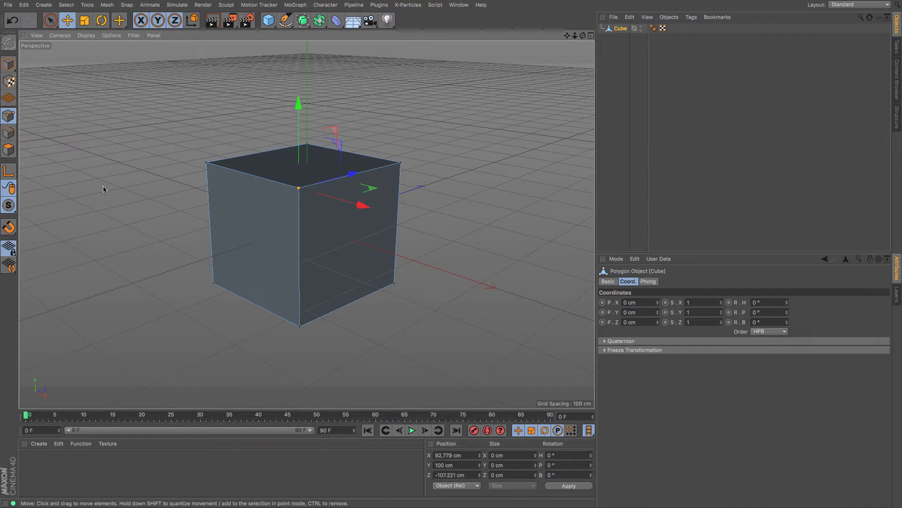
drag(583, 36, 307, 225)
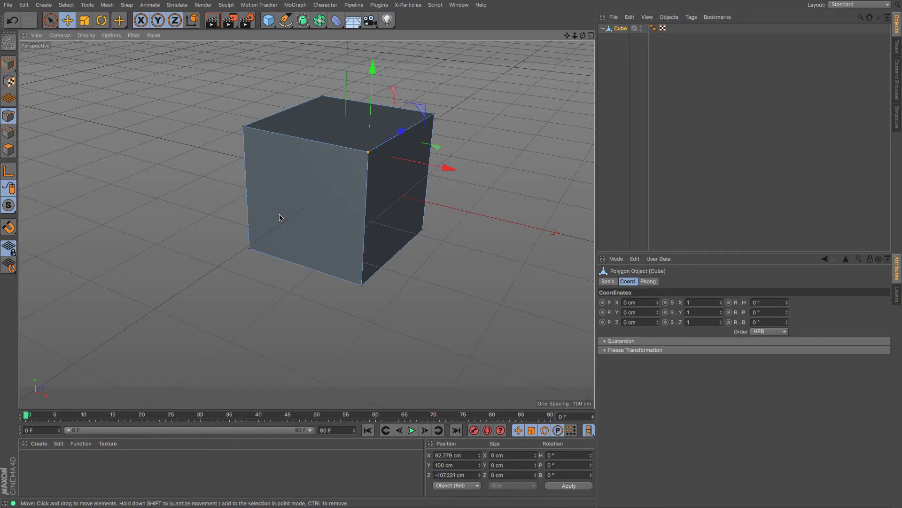
drag(567, 35, 531, 66)
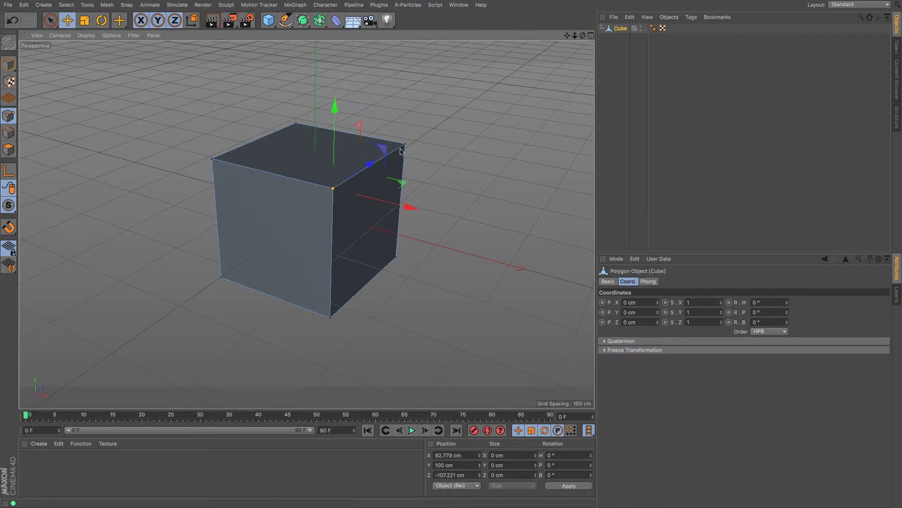
Step: Lengthen the box by pulling out its front face, then reshape it by moving the top edge
click(8, 150)
click(292, 212)
mouse_move(250, 258)
mouse_down()
mouse_move(263, 249)
mouse_move(258, 259)
mouse_up()
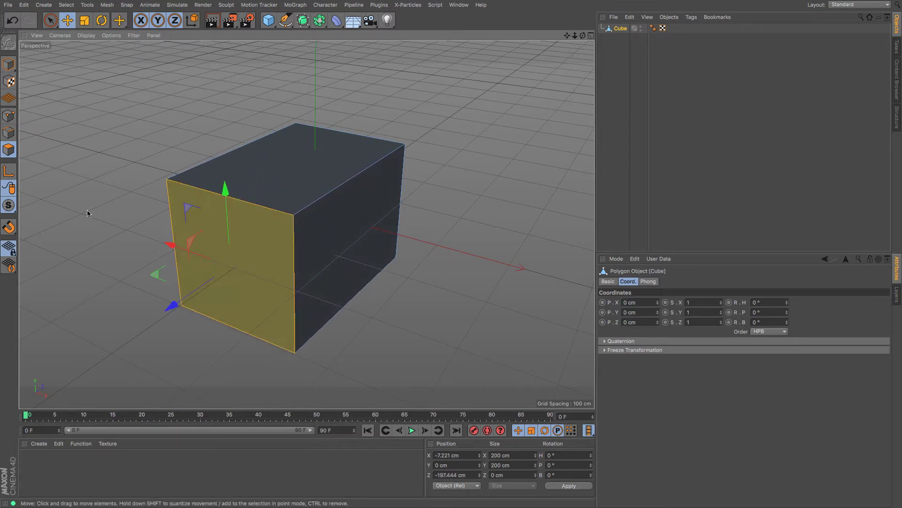
click(9, 132)
click(363, 173)
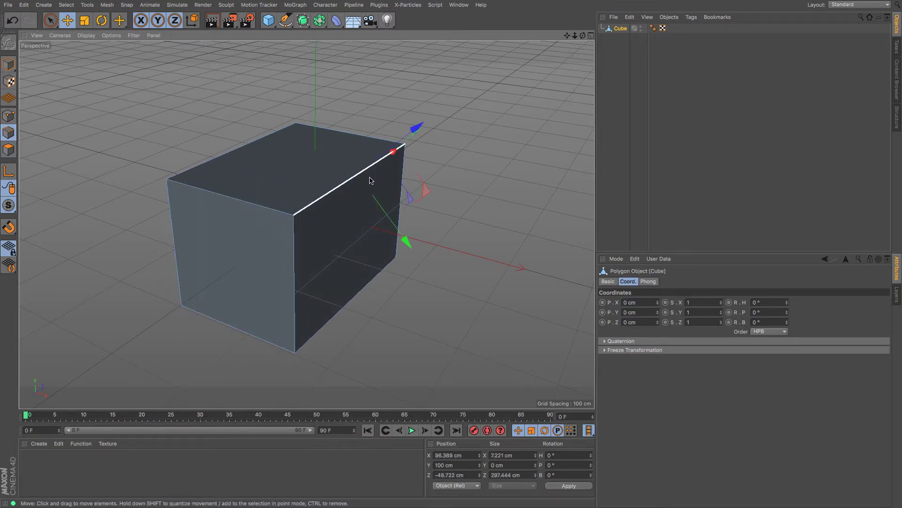
drag(403, 238, 423, 282)
drag(454, 181, 420, 189)
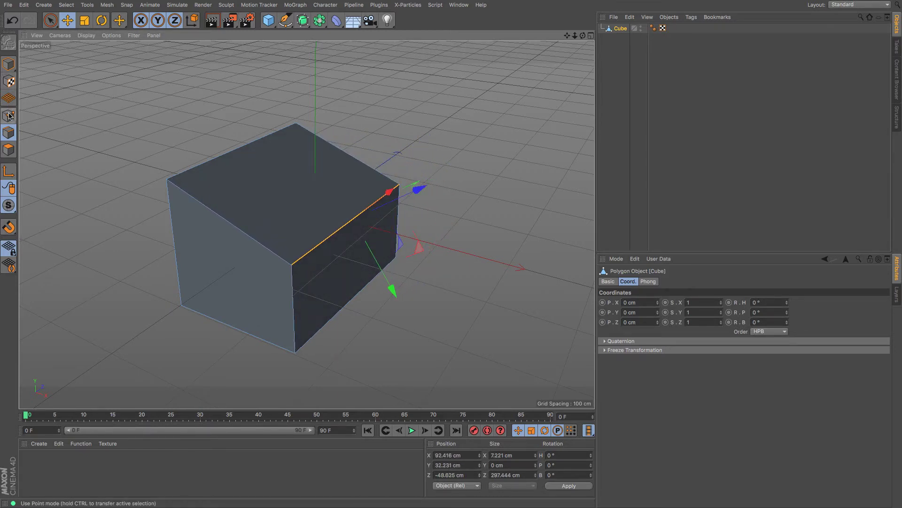
Step: Drag corner points up, out and along the depth to skew the box into a slanted block
click(8, 115)
drag(299, 127, 337, 110)
drag(403, 187, 418, 174)
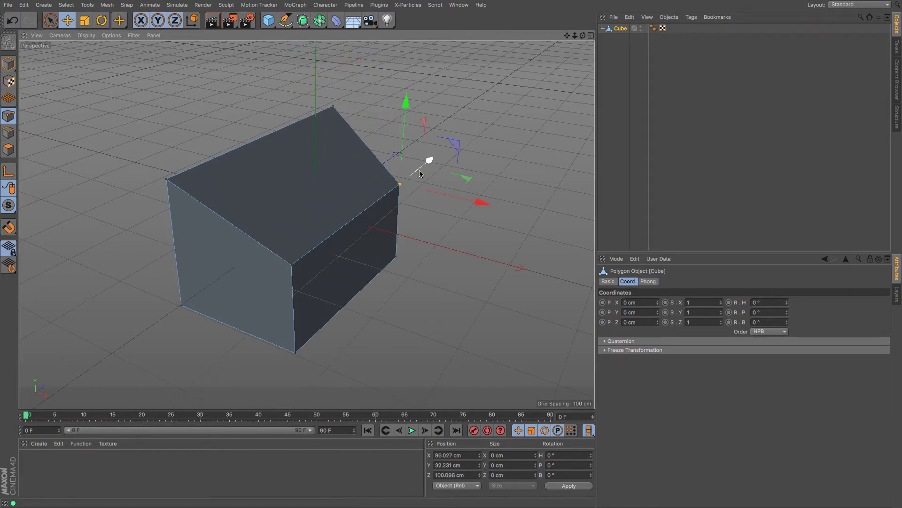
drag(480, 194, 458, 190)
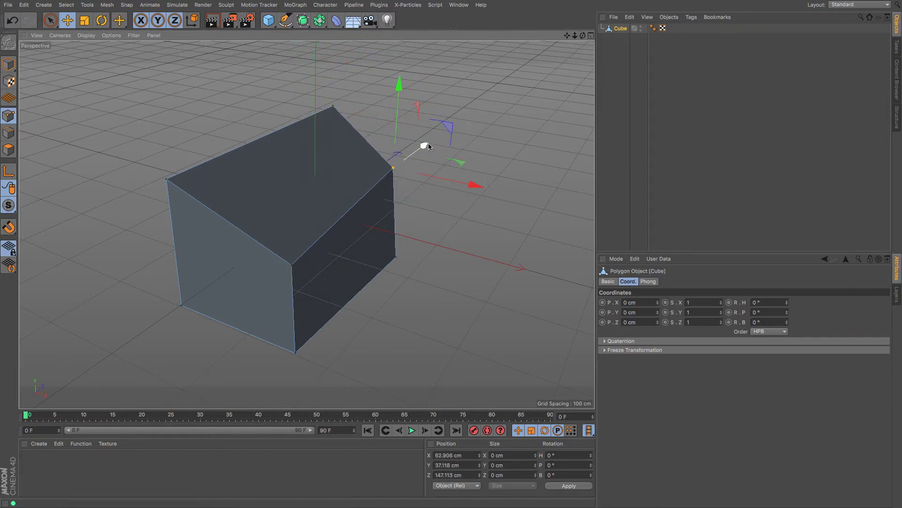
drag(424, 147, 400, 162)
alt+drag(306, 224, 306, 224)
drag(529, 248, 588, 256)
drag(568, 35, 306, 224)
mouse_move(583, 36)
mouse_down()
mouse_move(306, 223)
mouse_move(588, 39)
mouse_up()
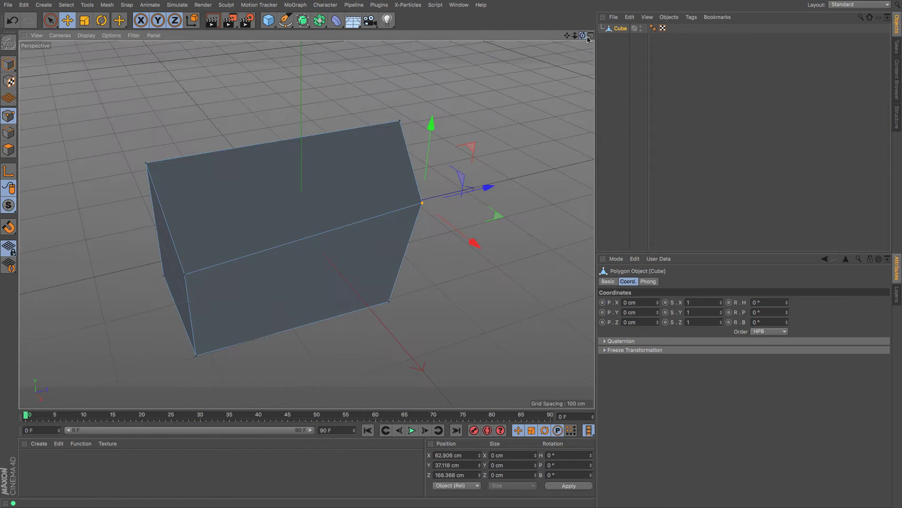
Step: Switch the interface to the Model layout and activate Extrude Selected at a 5 cm offset
click(839, 6)
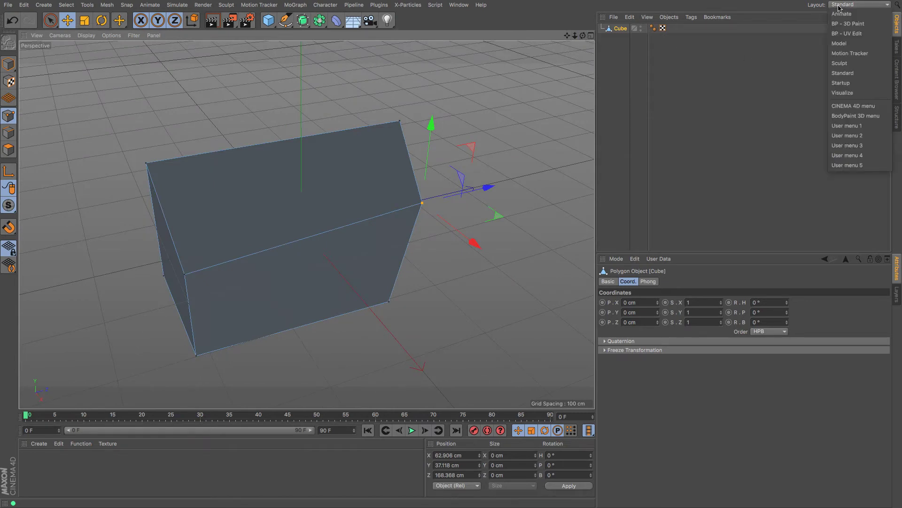
click(846, 47)
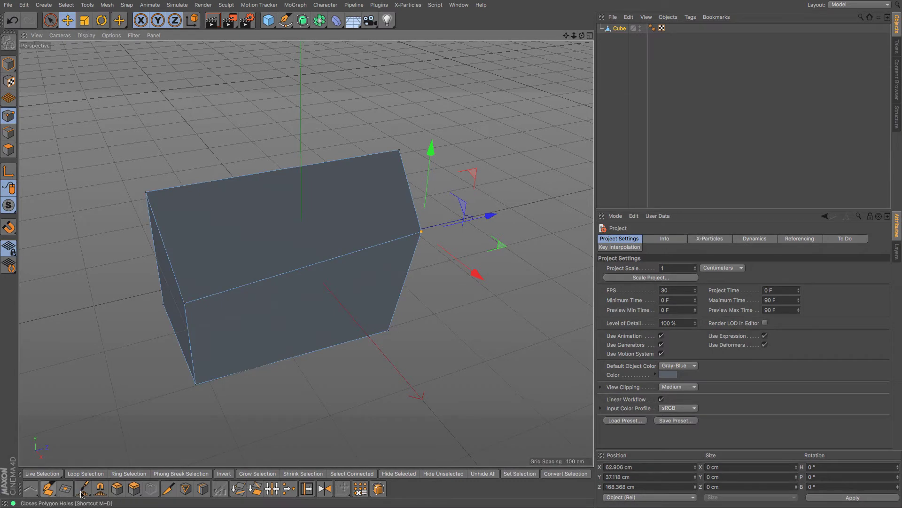
click(134, 494)
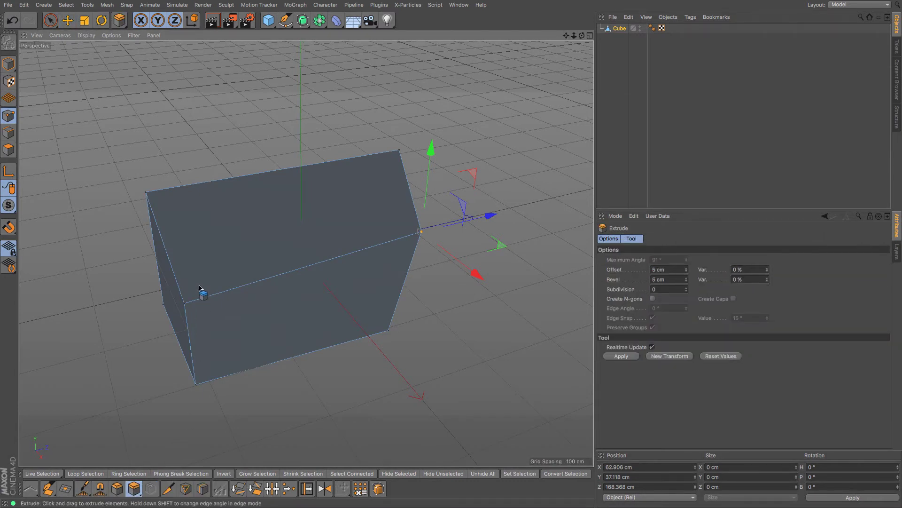
click(184, 303)
Step: Extrude the cube's top face upward in two passes
click(9, 148)
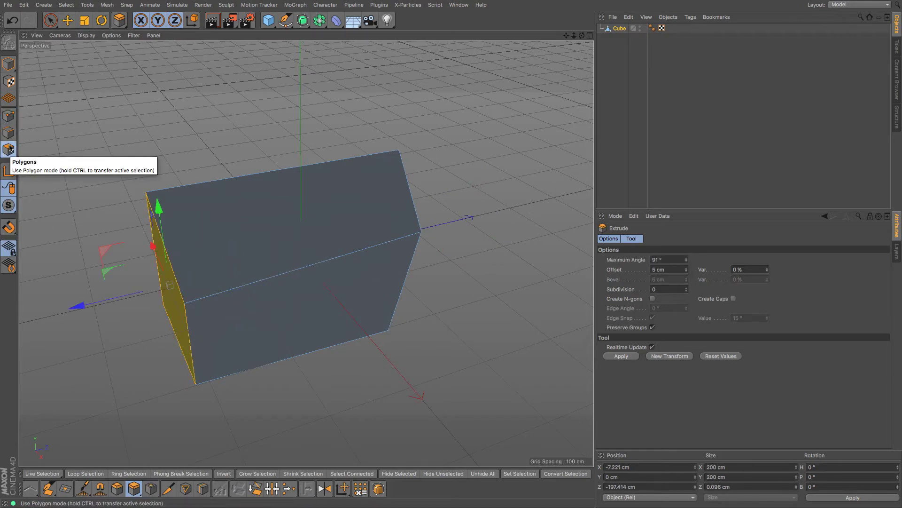
click(269, 247)
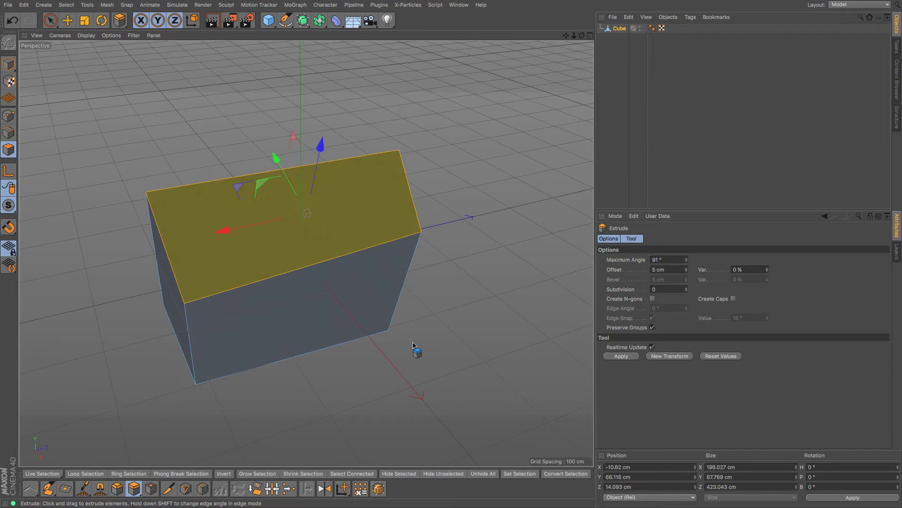
mouse_move(414, 338)
mouse_down()
mouse_move(480, 334)
mouse_move(398, 331)
mouse_up()
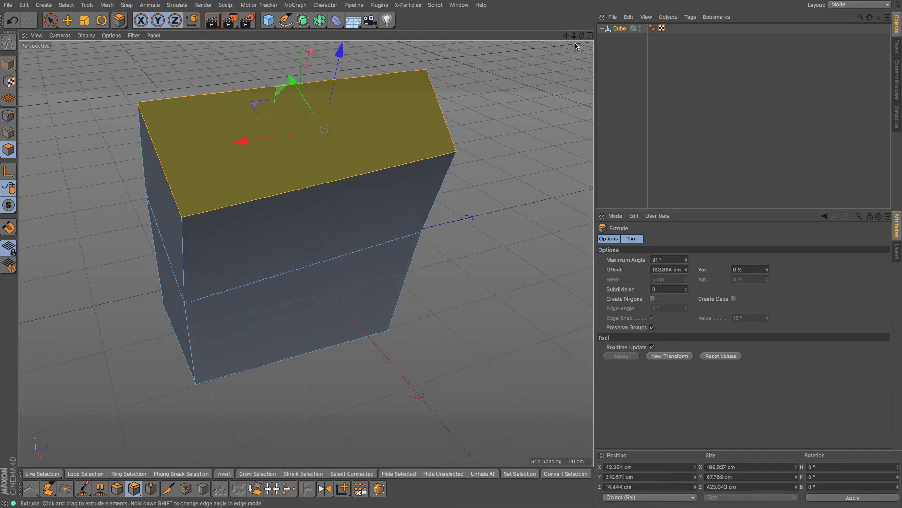
drag(574, 38, 597, 34)
drag(384, 270, 365, 276)
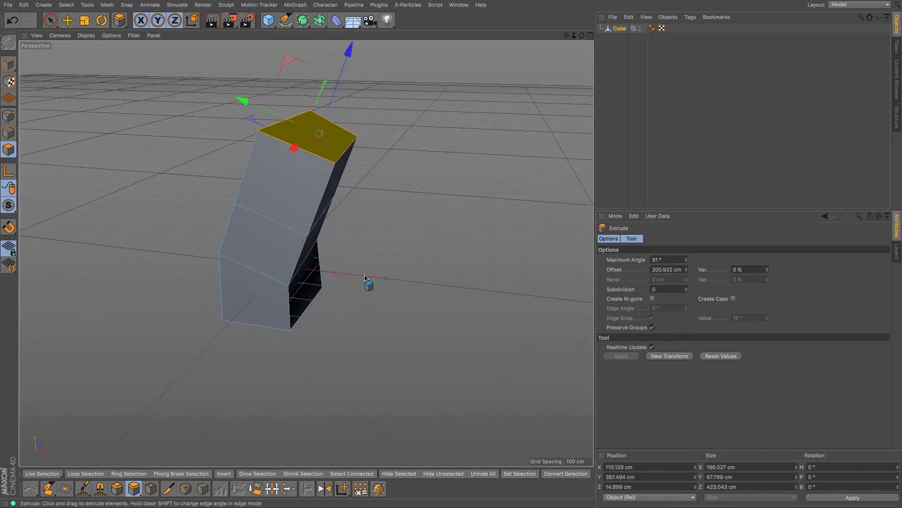
Step: Extrude the right side face outward and the front upper face forward about 300 cm
click(335, 184)
drag(364, 316, 455, 317)
click(280, 219)
drag(208, 318, 345, 318)
drag(582, 36, 537, 27)
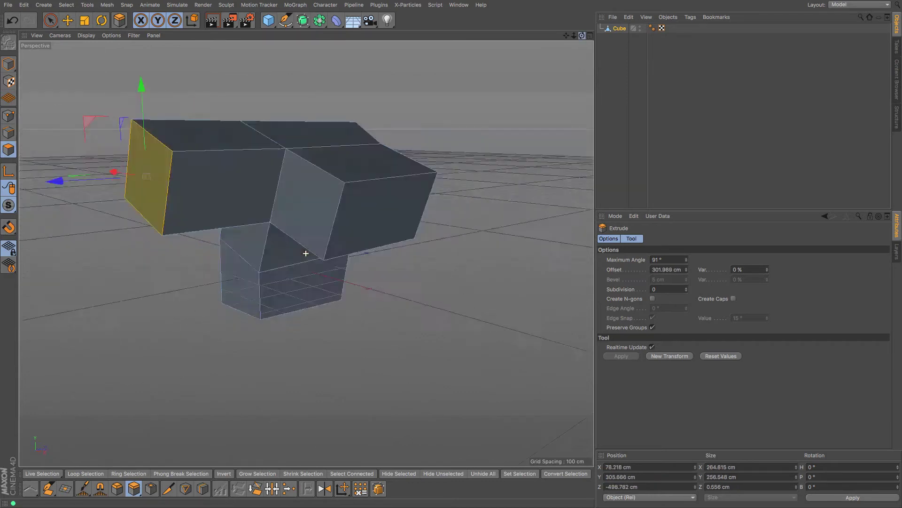
Step: Extrude the right end face further out, to a 266.535 cm offset
alt+drag(305, 254, 306, 251)
click(369, 165)
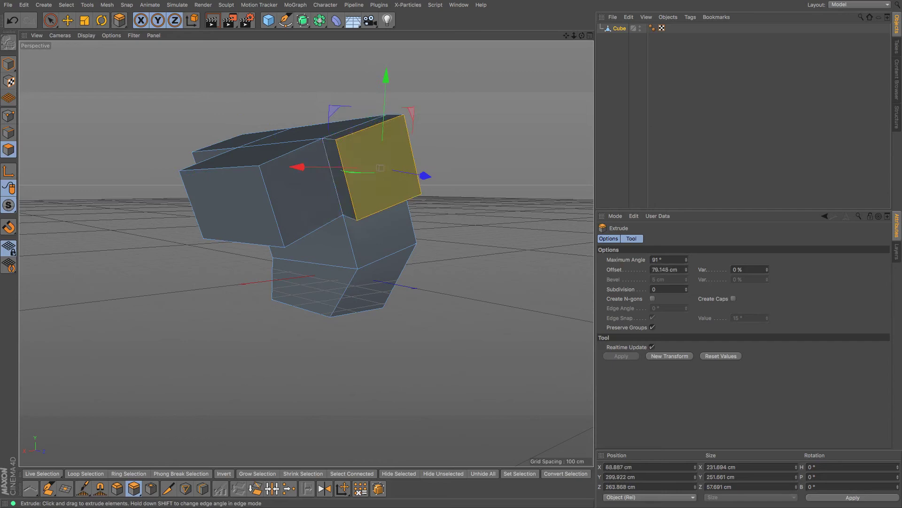
drag(221, 317, 305, 318)
drag(582, 37, 588, 33)
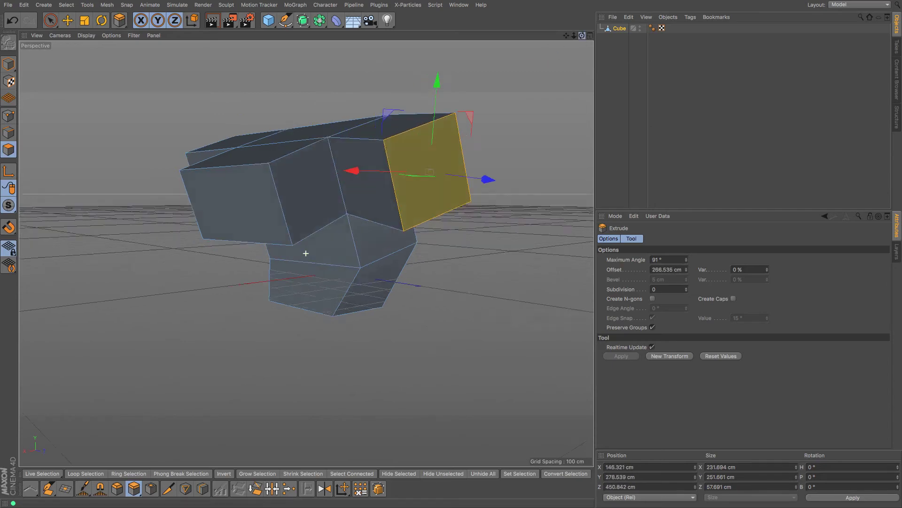
alt+drag(305, 254, 306, 252)
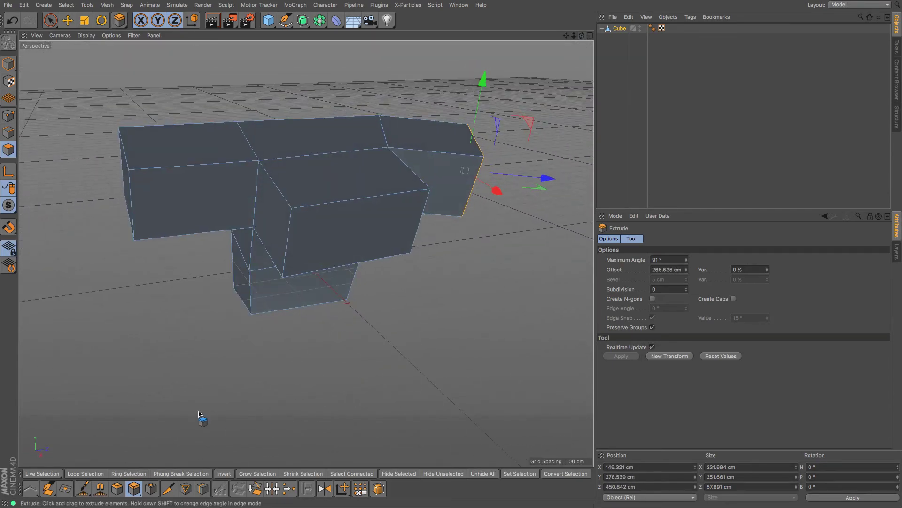
Step: Inset the forward branch's front face by 39.236 cm with Extrude Inner, undoing a stray slide
click(151, 489)
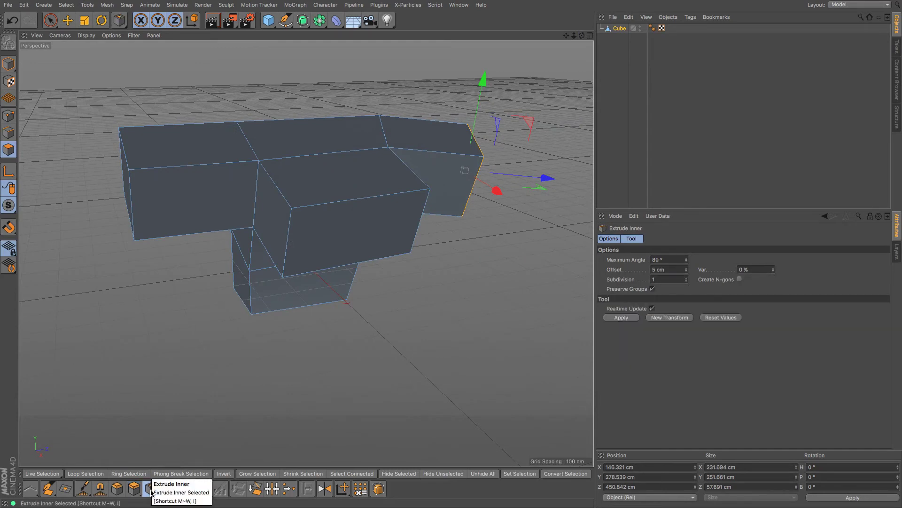
click(335, 246)
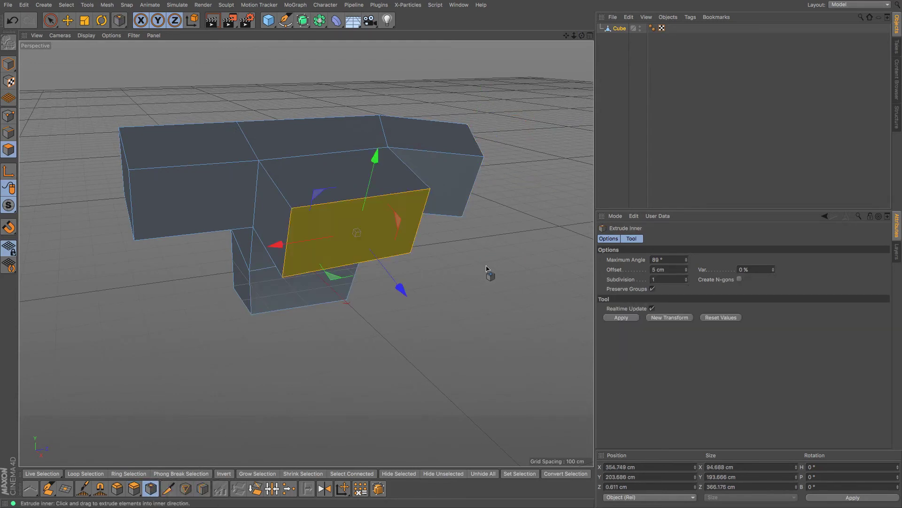
drag(487, 267, 454, 266)
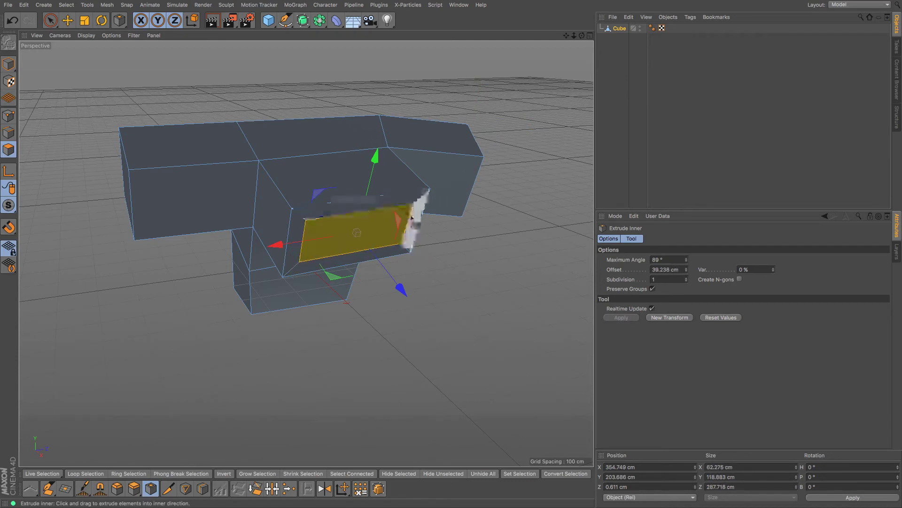
drag(401, 289, 364, 296)
key(ctrl+z)
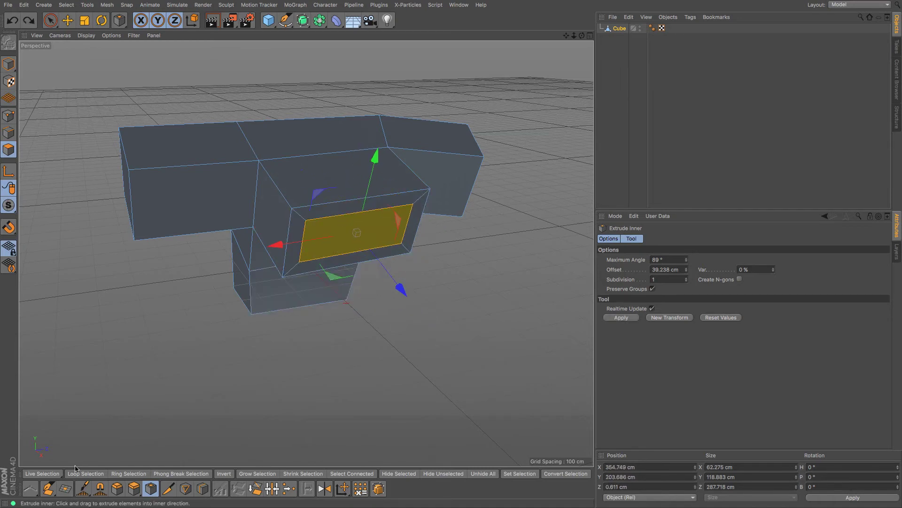
Step: Extrude the inset face inward by 54.188 cm to form a recessed opening
click(134, 489)
drag(401, 361, 323, 387)
alt+drag(306, 253, 390, 200)
drag(582, 36, 582, 39)
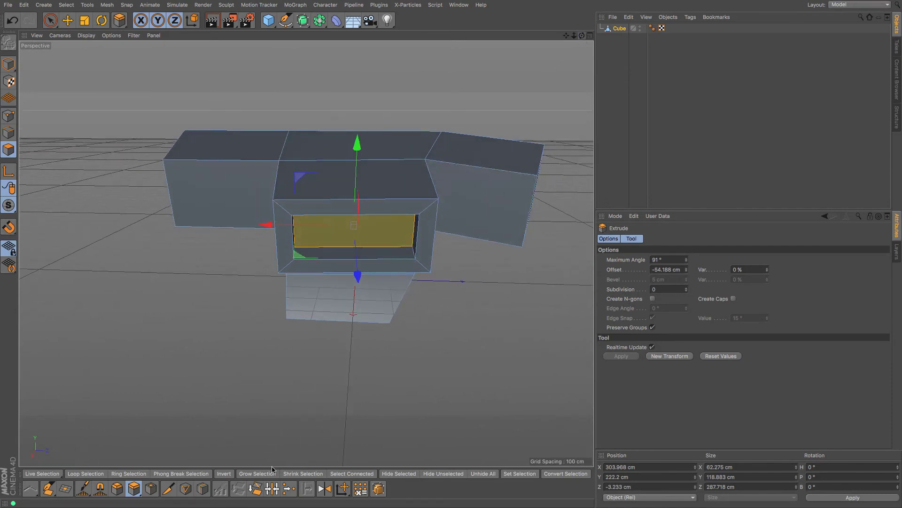
Step: Slice new edges across the mesh's left arm with a two-point Line Cut
click(171, 491)
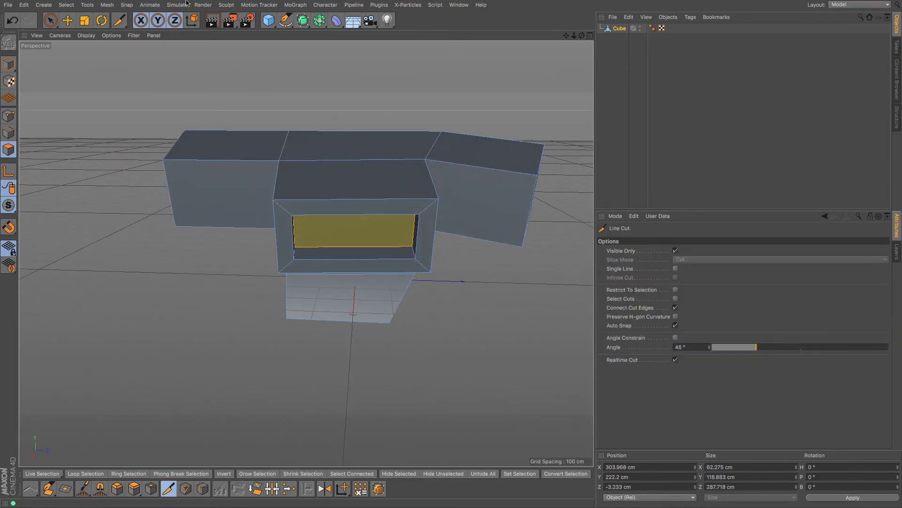
click(231, 120)
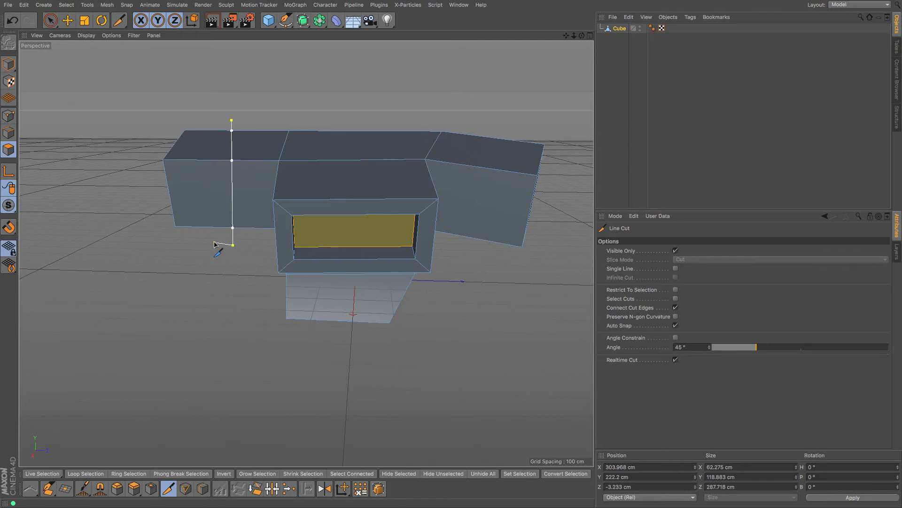
click(8, 133)
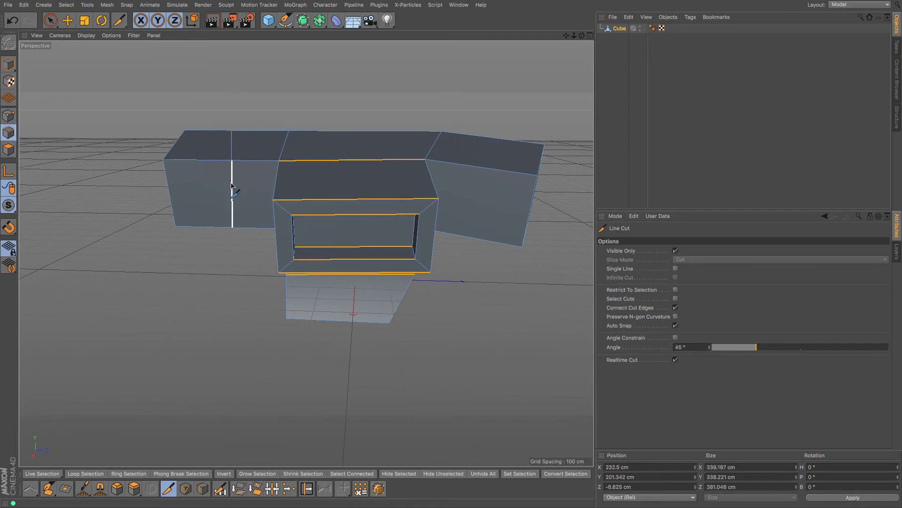
key(e)
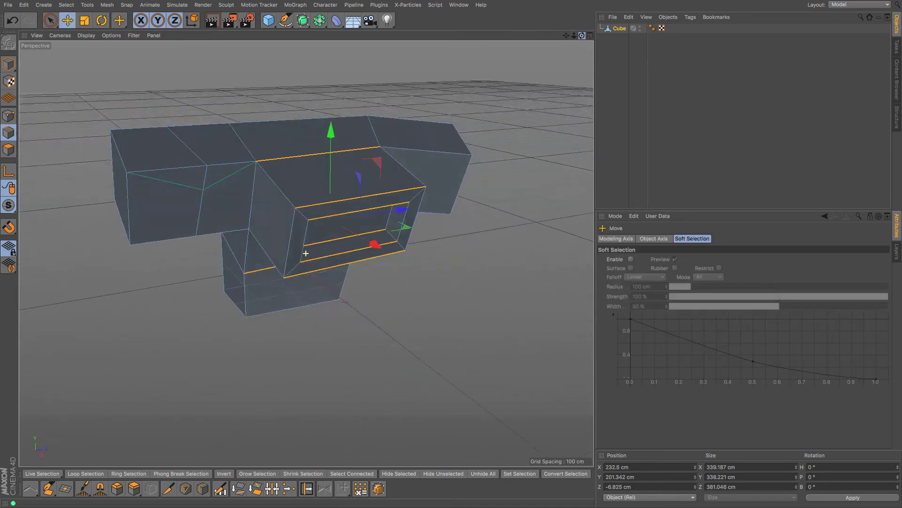
Step: Drag a knife-cut vertex on the left arm inward and up, creasing the arm's face
alt+drag(306, 253, 314, 259)
click(13, 117)
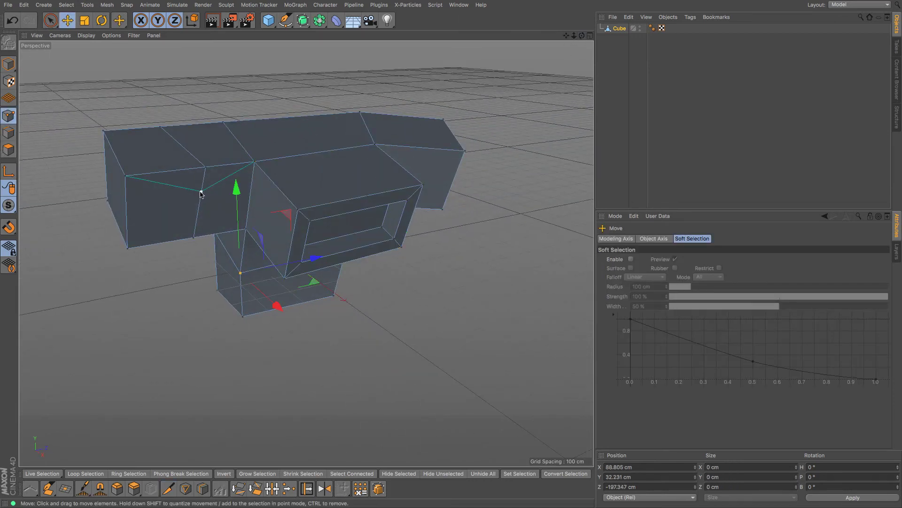
click(201, 193)
drag(201, 194, 243, 218)
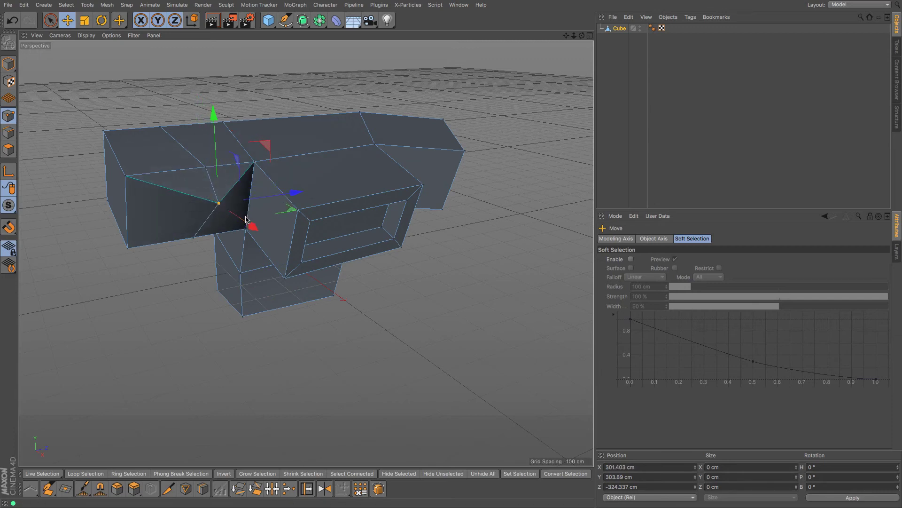
drag(214, 120, 201, 92)
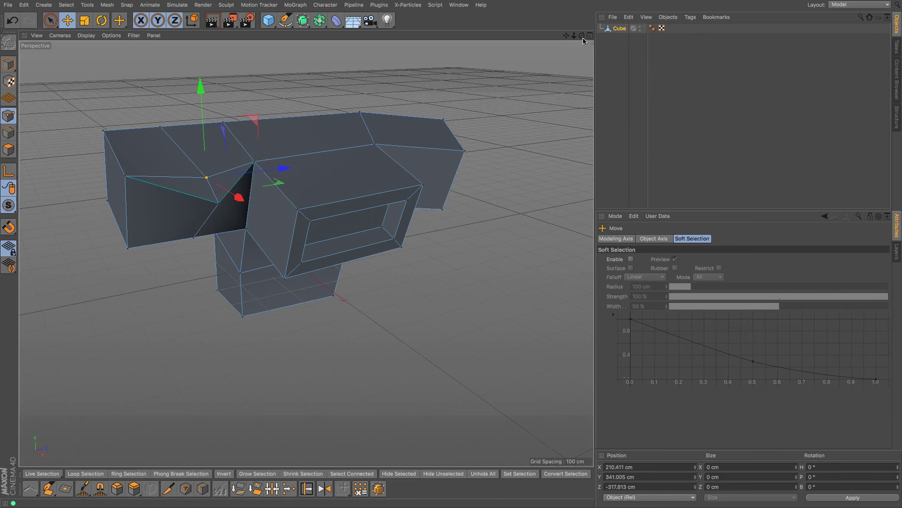
drag(583, 38, 306, 254)
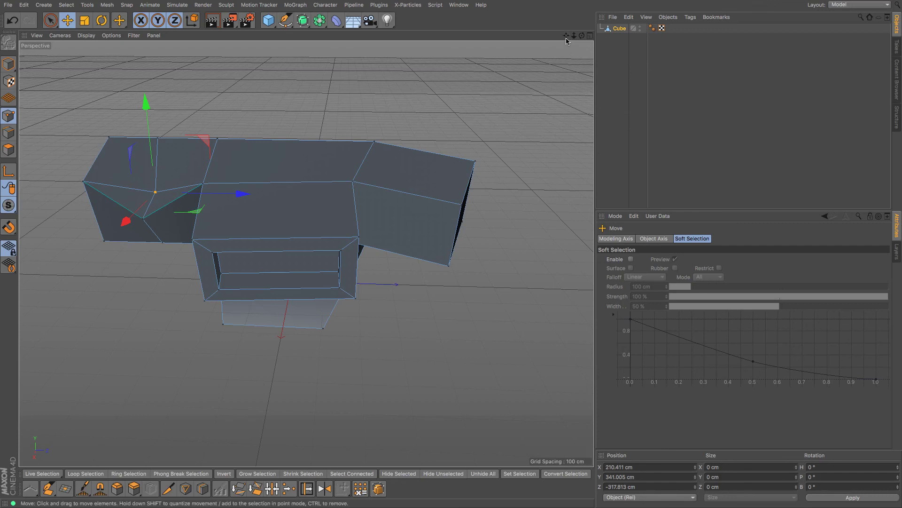
drag(566, 37, 306, 254)
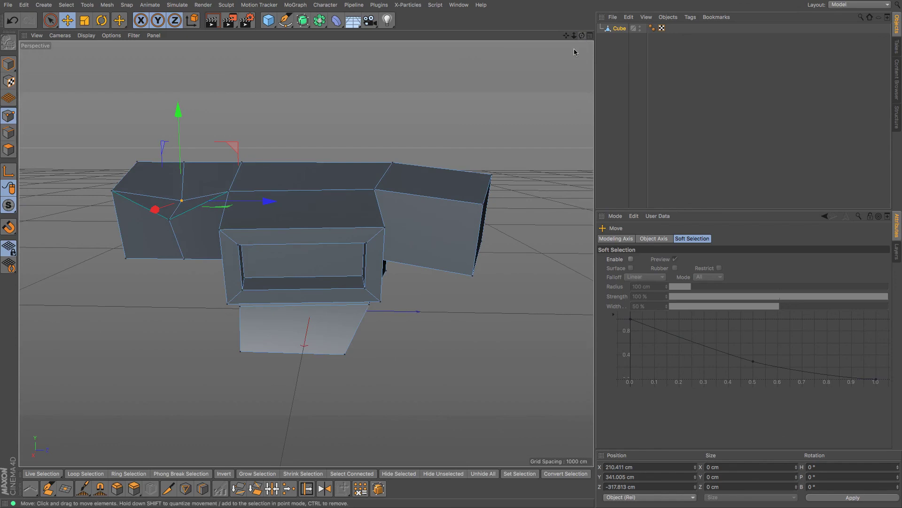